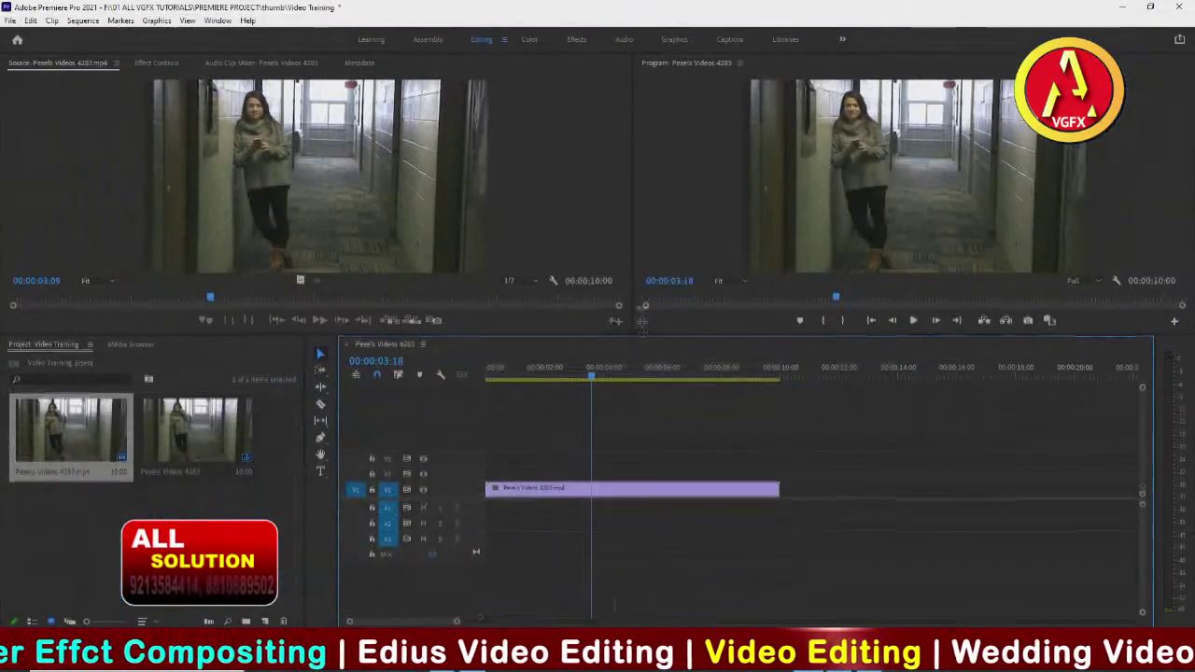
Step: Shrink the monitors to make the timeline taller and move the playhead to 00:00:05:07
drag(643, 322, 631, 267)
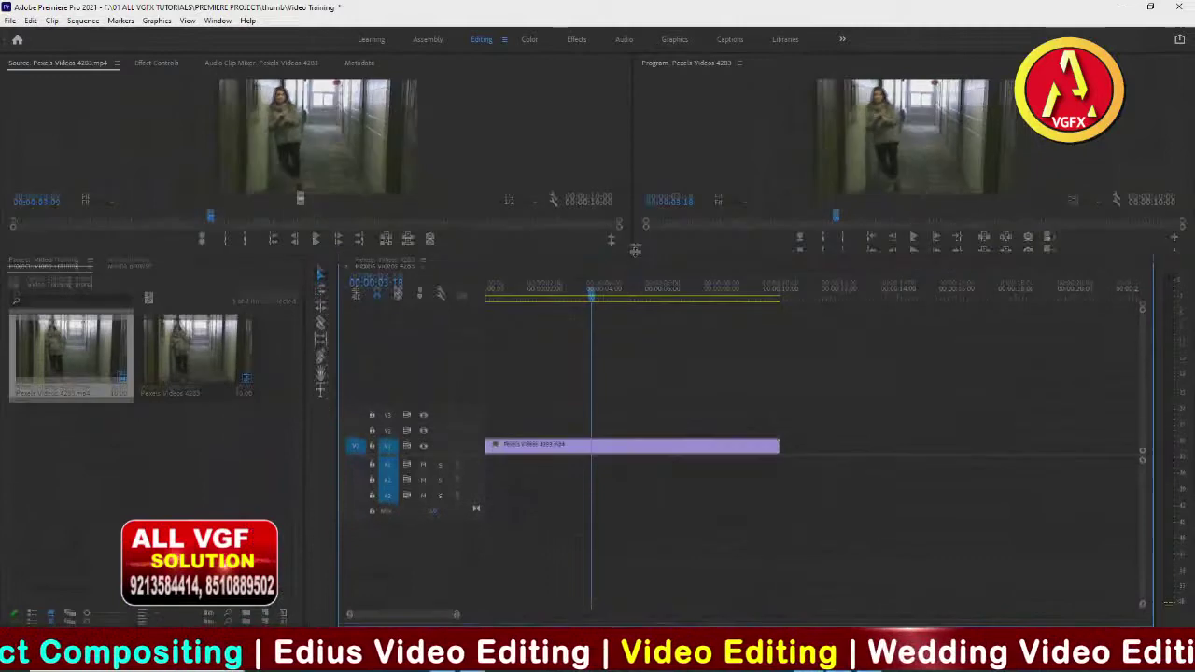
drag(631, 267, 631, 263)
drag(612, 304, 642, 308)
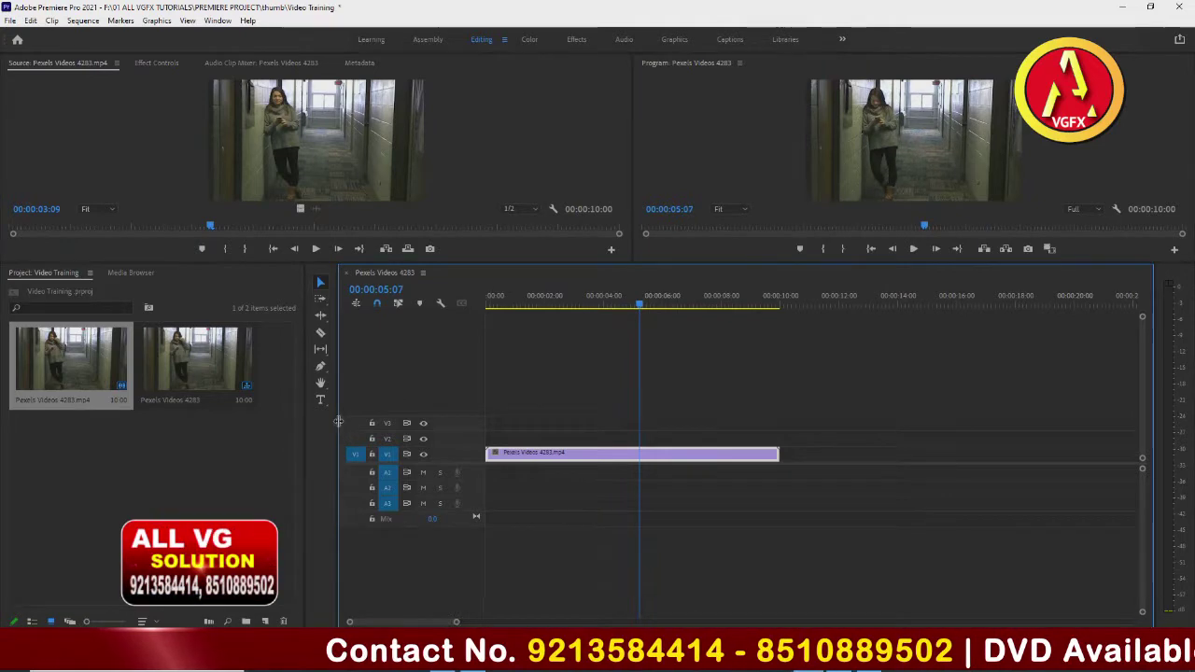
Step: Narrow the Project panel to widen the timeline, and widen the Tools panel into two rows
drag(338, 427, 243, 449)
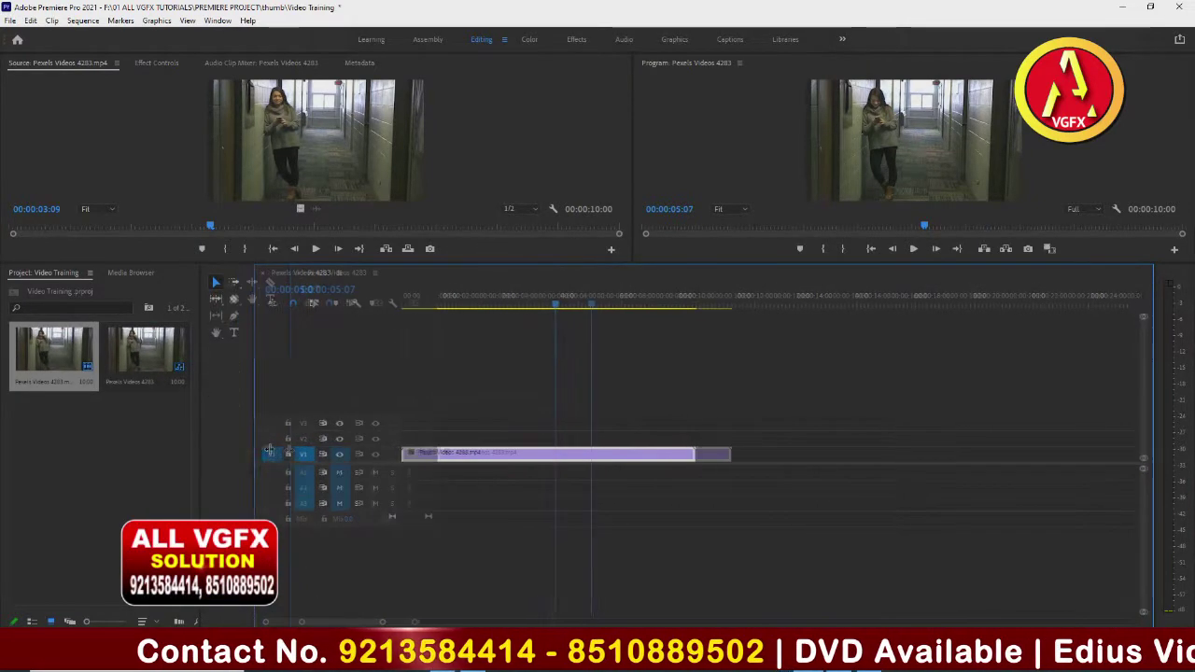
mouse_move(243, 449)
mouse_down()
mouse_move(230, 468)
mouse_move(229, 403)
mouse_up()
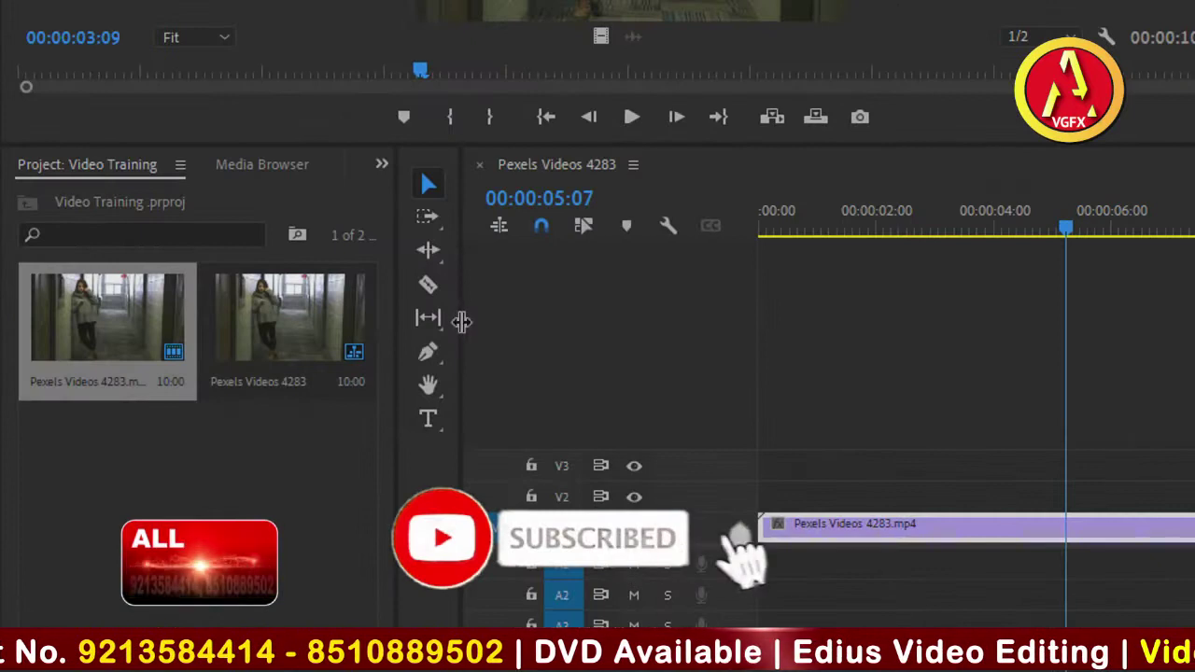
drag(461, 322, 595, 338)
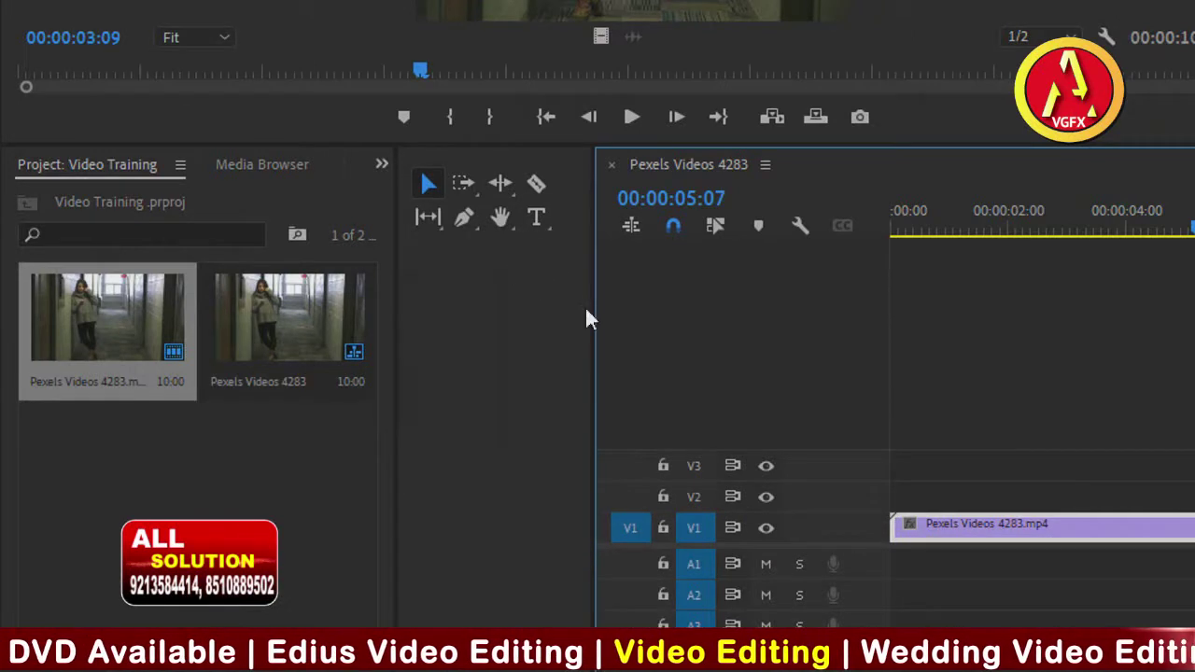
Step: Narrow the Tools panel back and stretch the monitors taller, shortening the timeline beneath them
drag(592, 309, 464, 347)
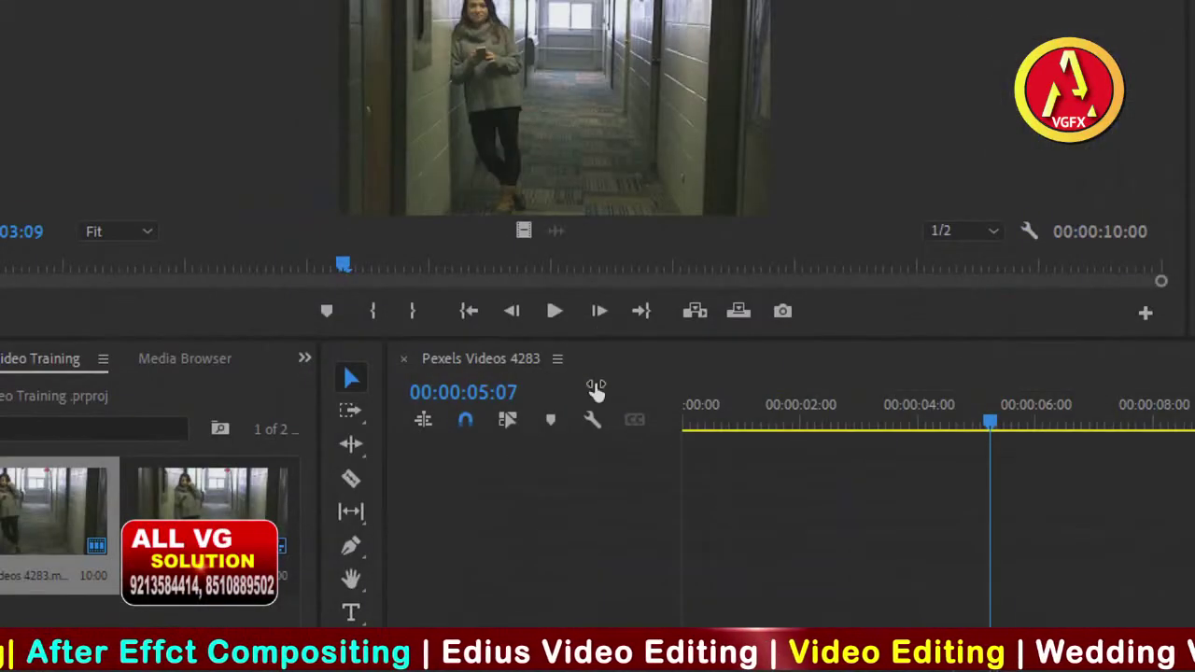
drag(596, 338, 588, 516)
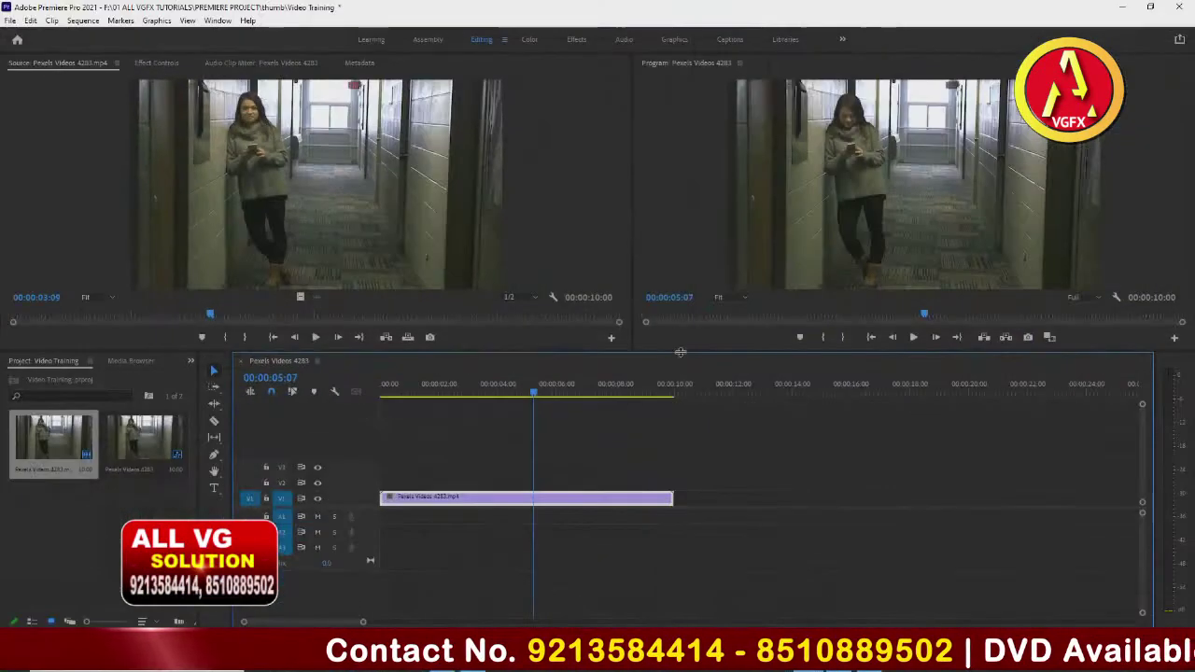
Step: Widen the Program Monitor over a narrower Source Monitor, then fine-tune monitor height above the timeline
drag(681, 351, 669, 430)
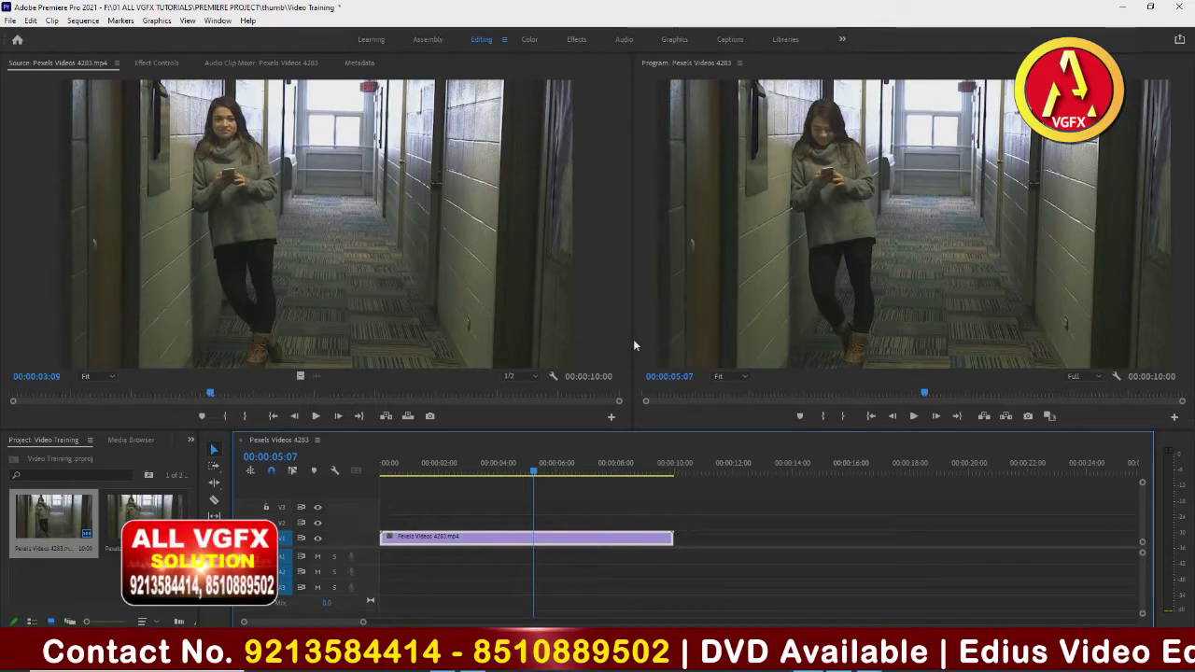
mouse_move(632, 343)
mouse_down()
mouse_move(436, 343)
mouse_move(525, 341)
mouse_up()
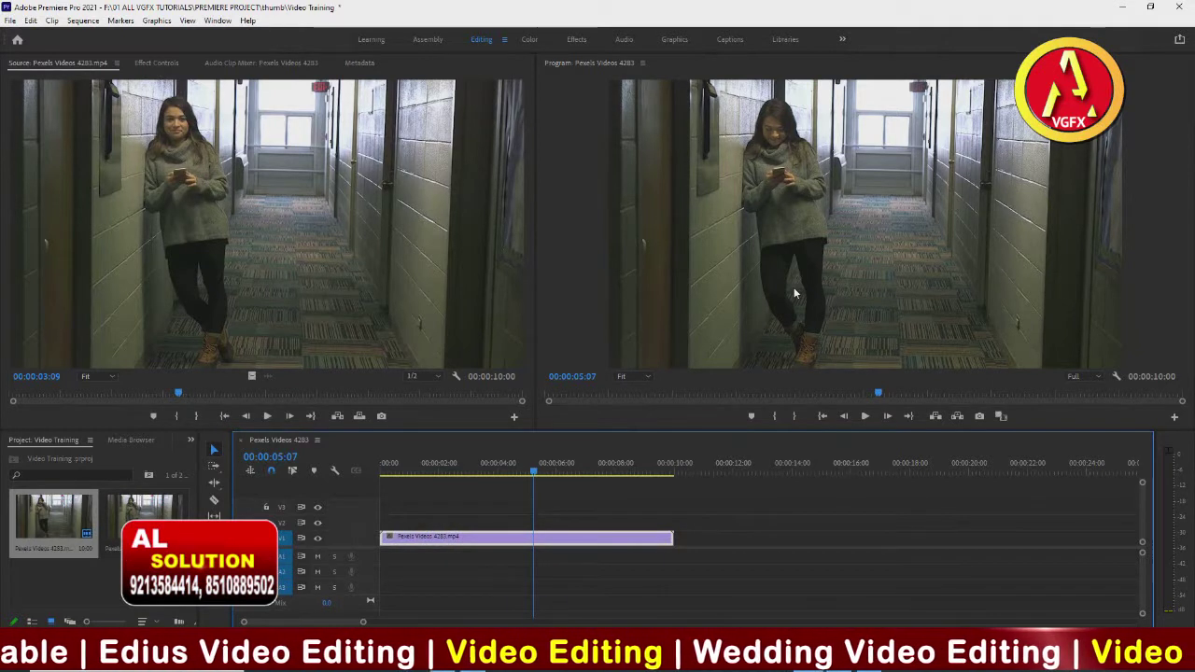
drag(535, 295, 439, 298)
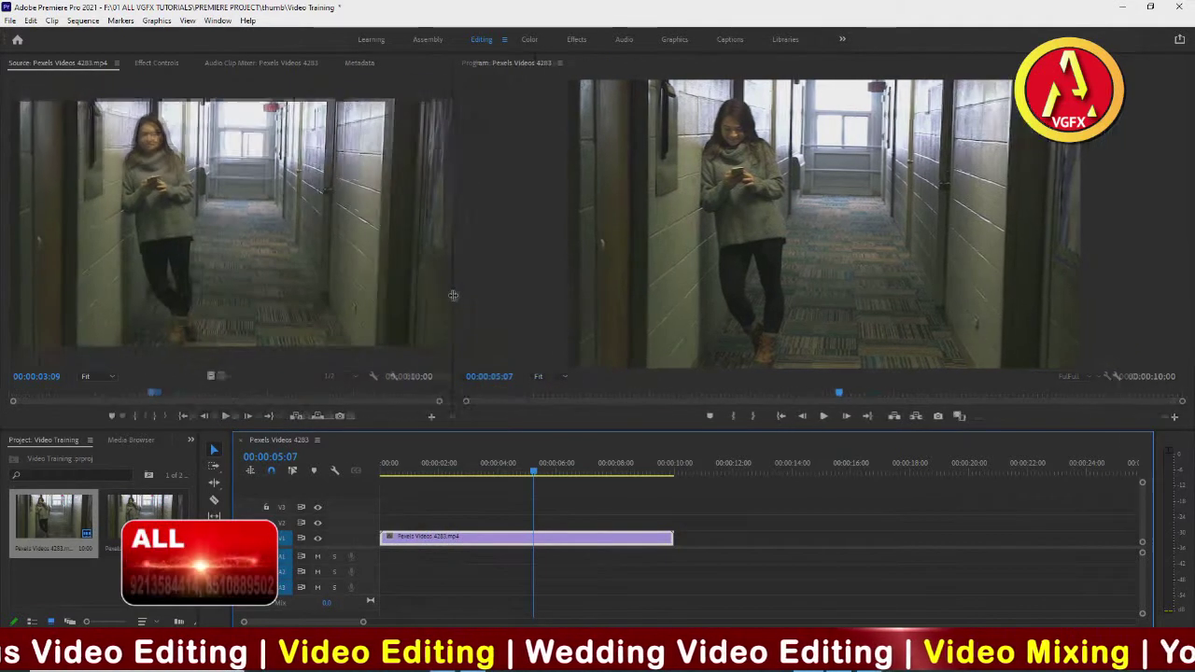
drag(309, 425, 316, 310)
drag(596, 309, 604, 374)
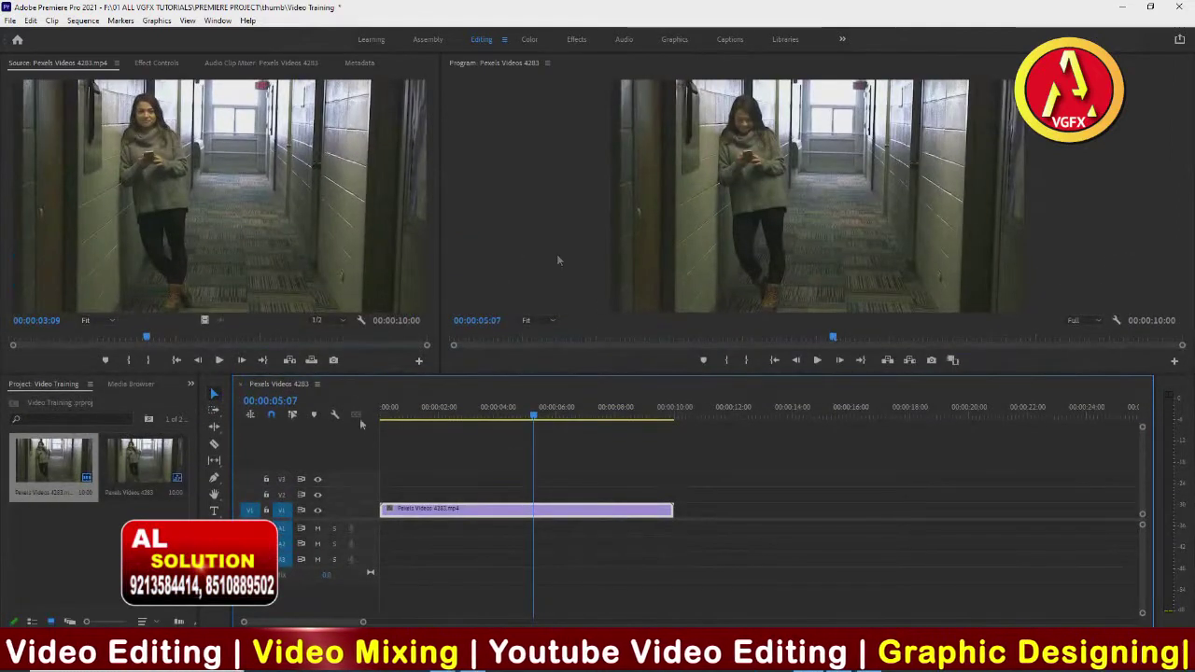
Step: Switch to the Learning workspace
click(377, 41)
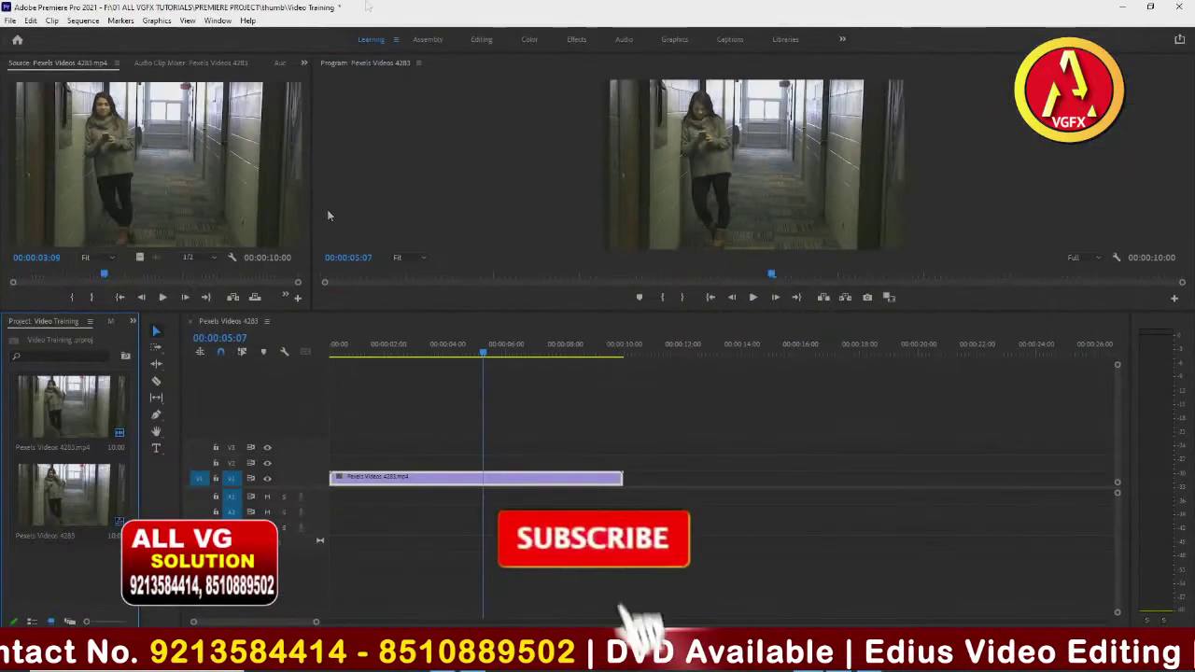
Step: Widen the left panel group beside the Program Monitor and show Effect Controls
drag(316, 159, 470, 185)
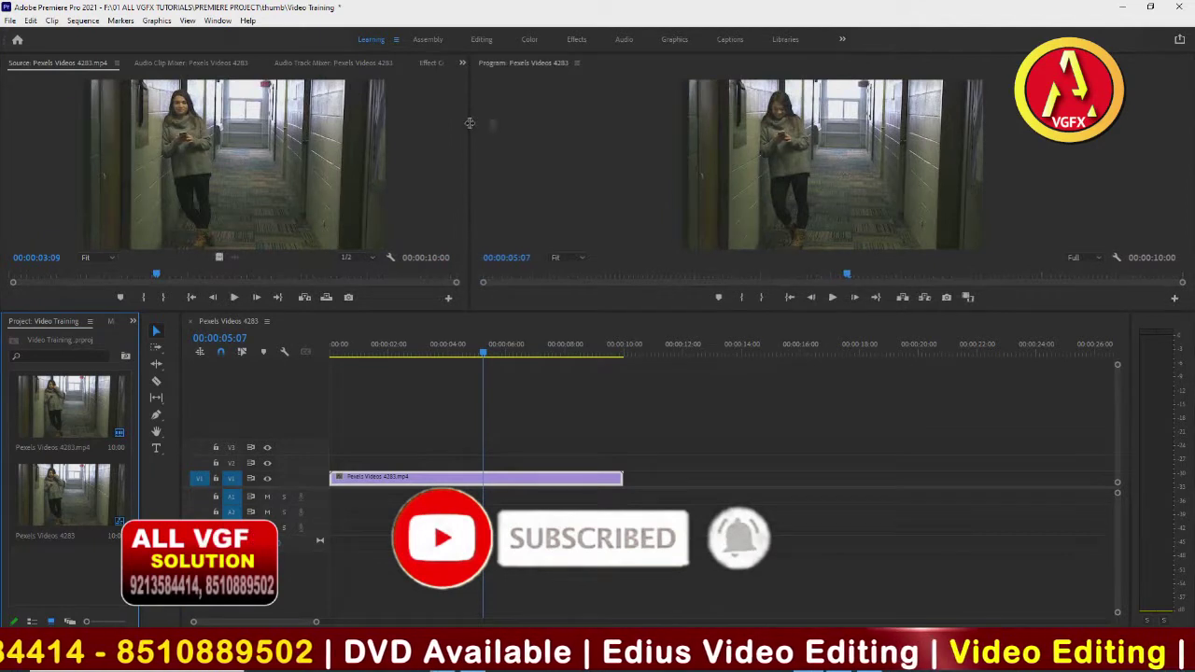
drag(472, 126, 518, 126)
click(461, 64)
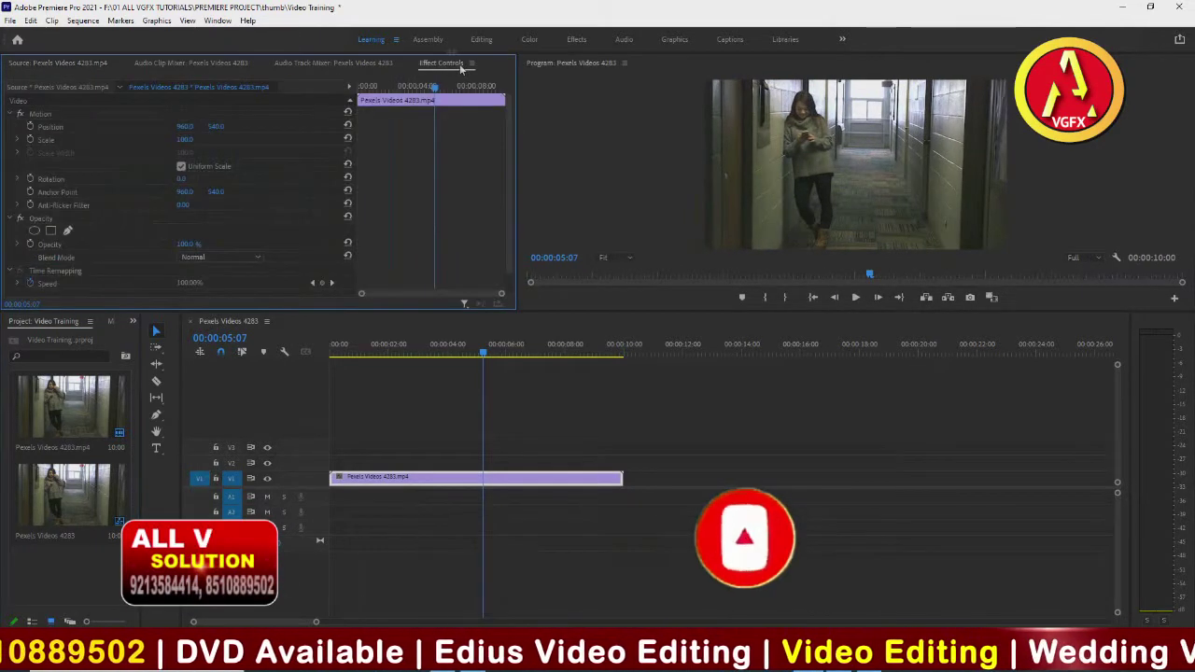
Step: Close the Audio Track Mixer panel, leaving the Audio Clip Mixer showing
click(368, 64)
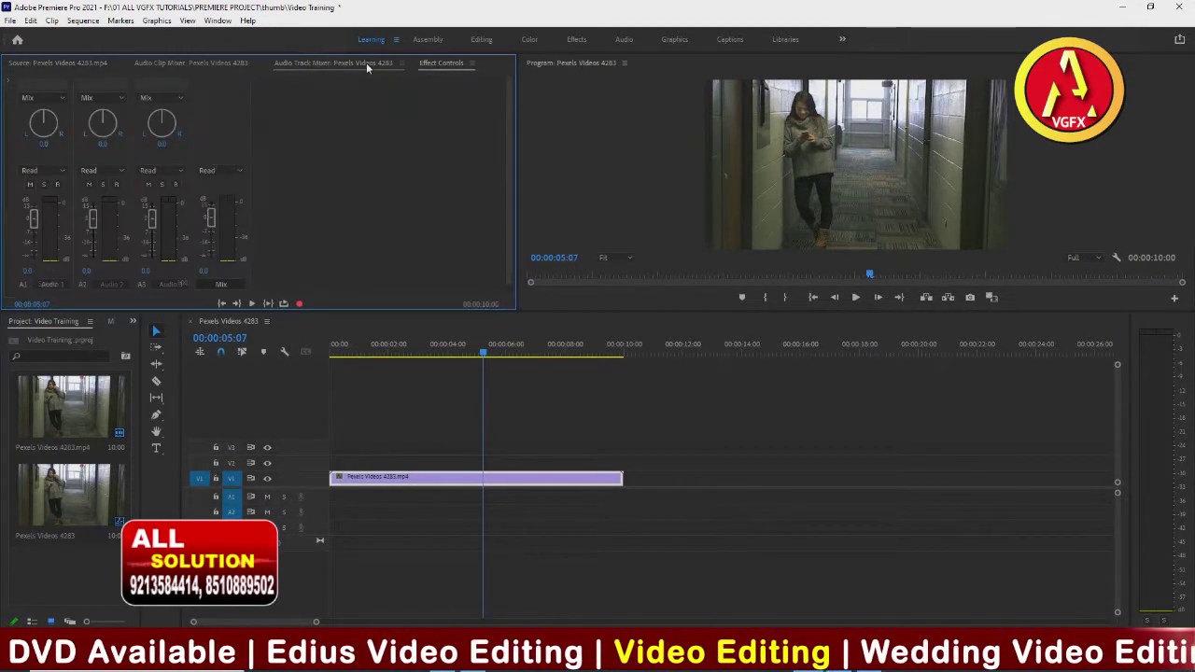
click(401, 63)
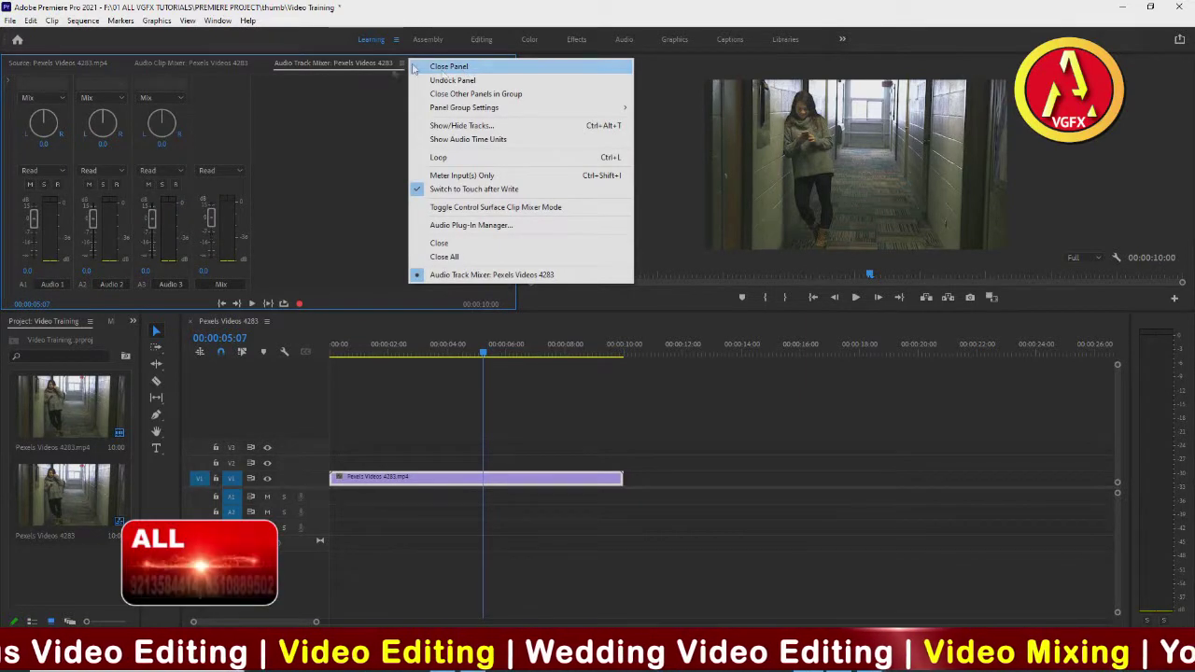
click(415, 68)
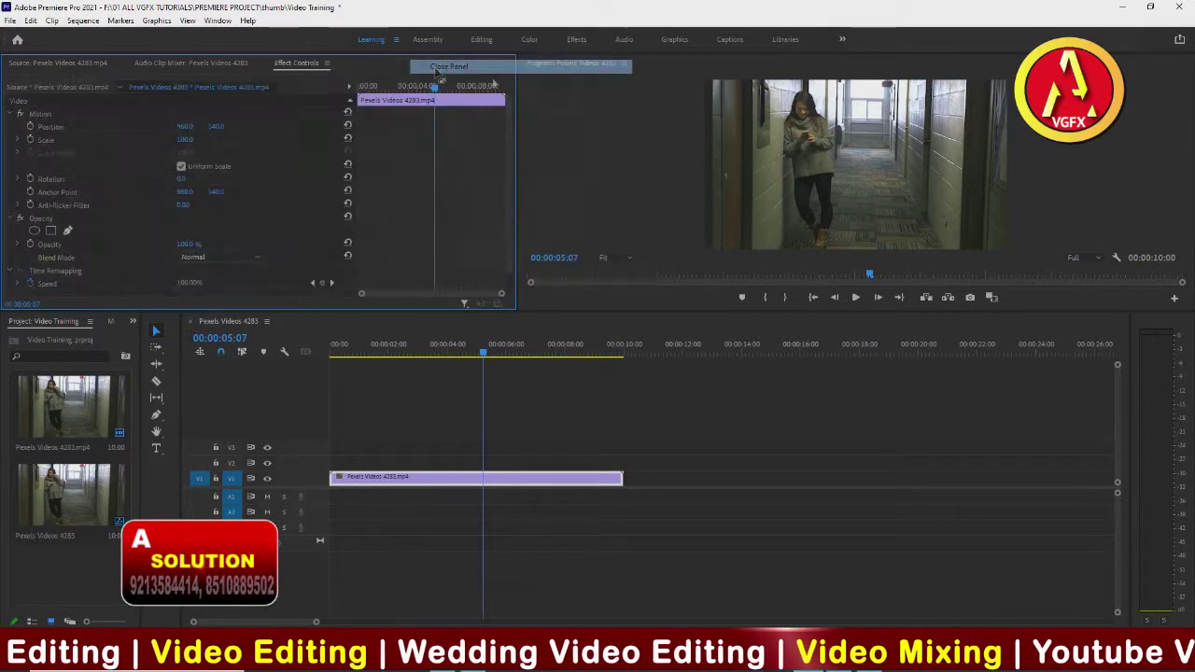
click(241, 65)
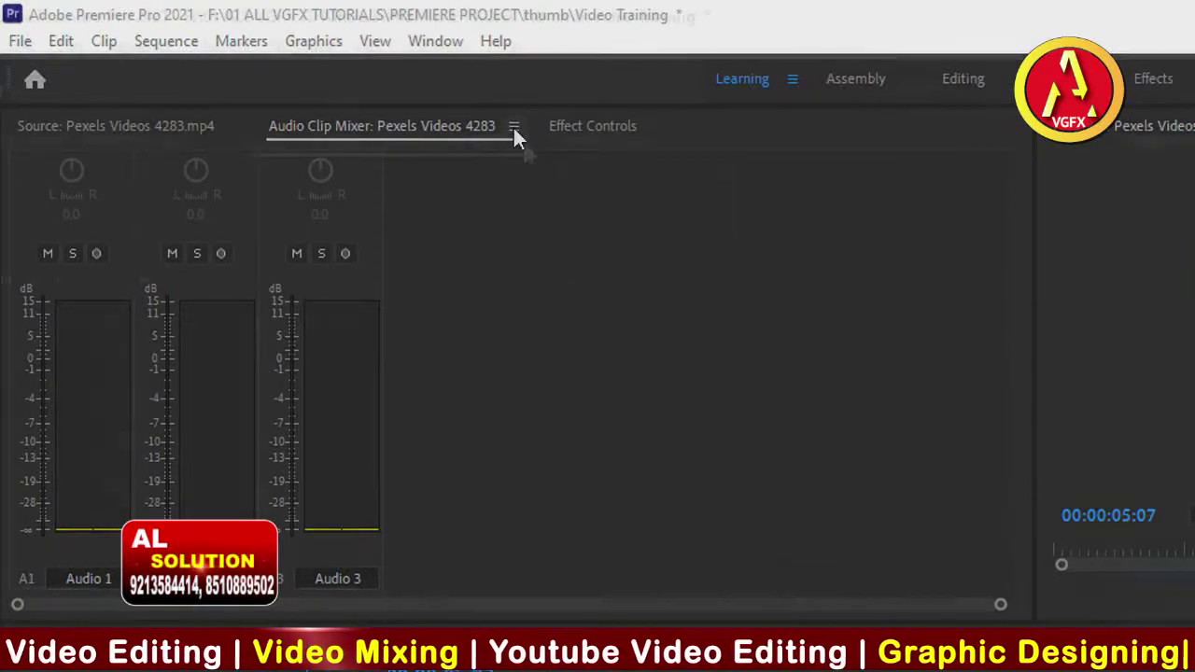
Step: Close the Audio Clip Mixer panel from its options menu, leaving Effect Controls visible
click(513, 127)
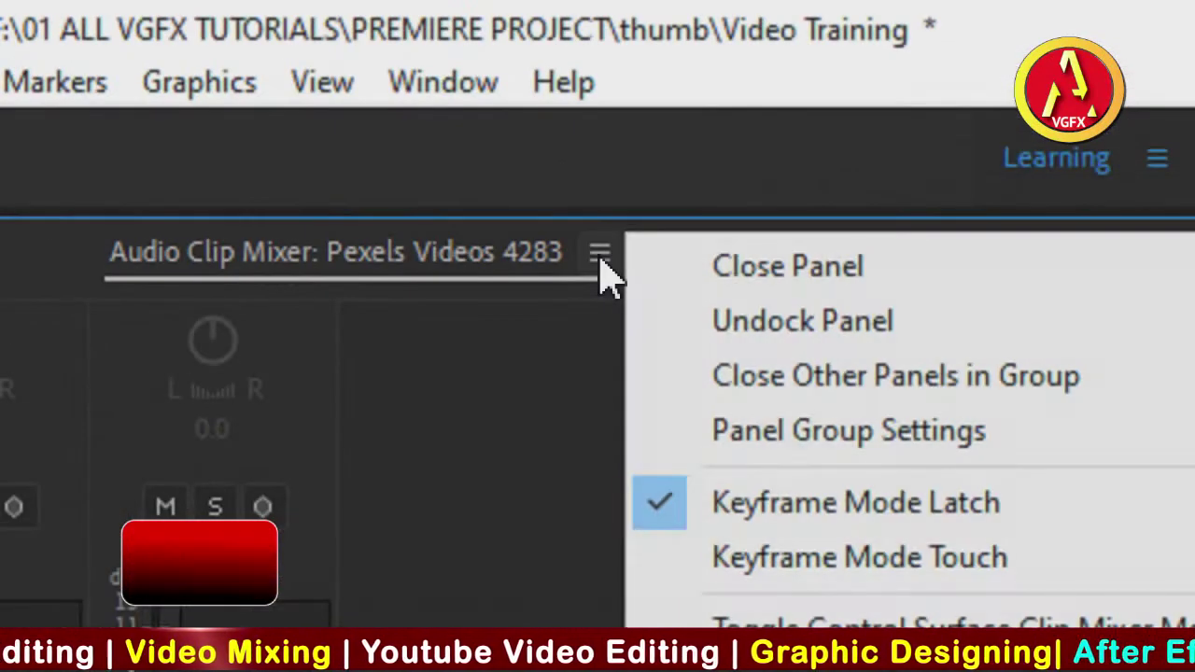
click(773, 267)
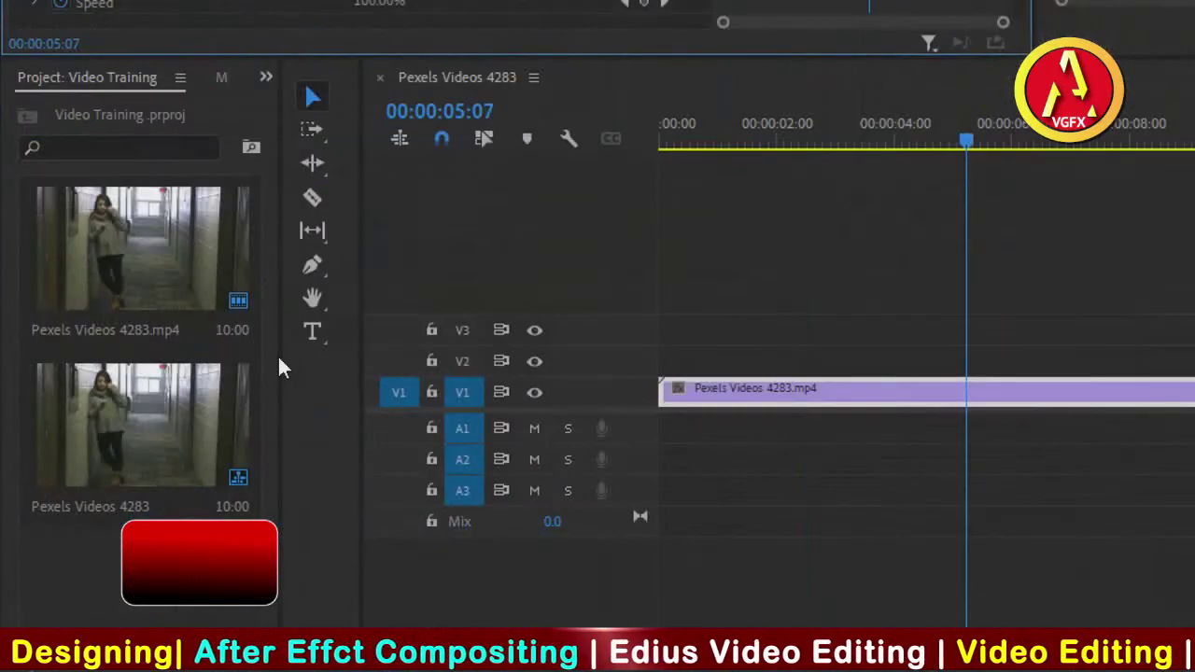
Step: Widen the Project panel so both Pexels Videos 4283 clips sit side by side
drag(362, 360, 358, 363)
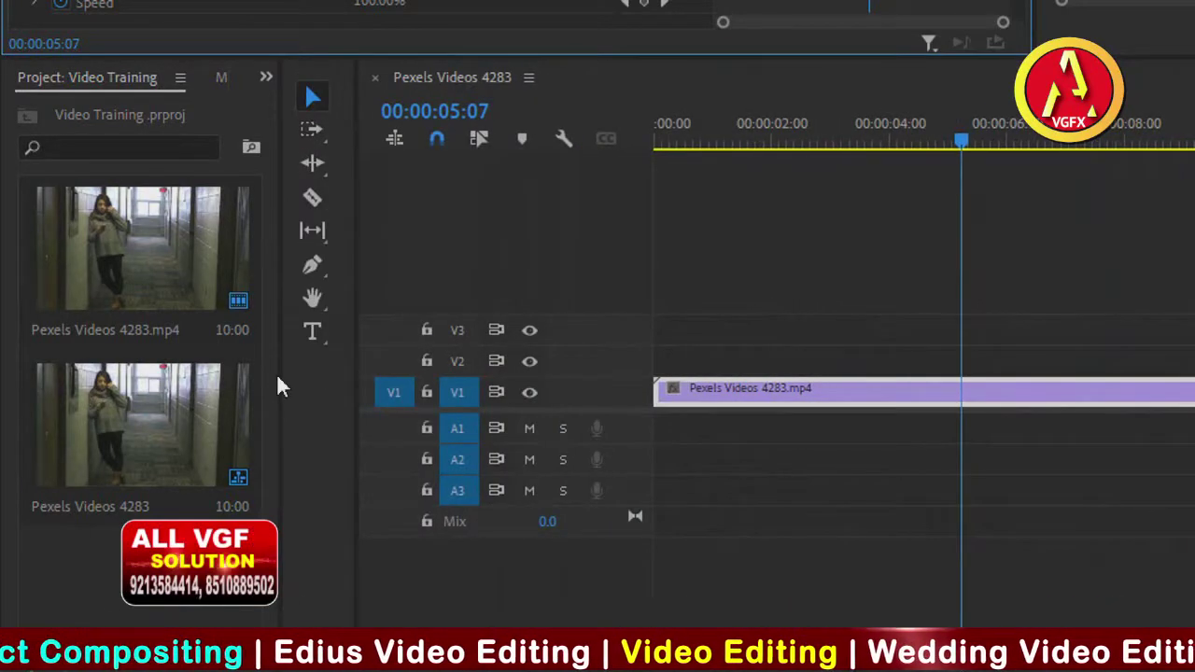
drag(280, 385, 536, 401)
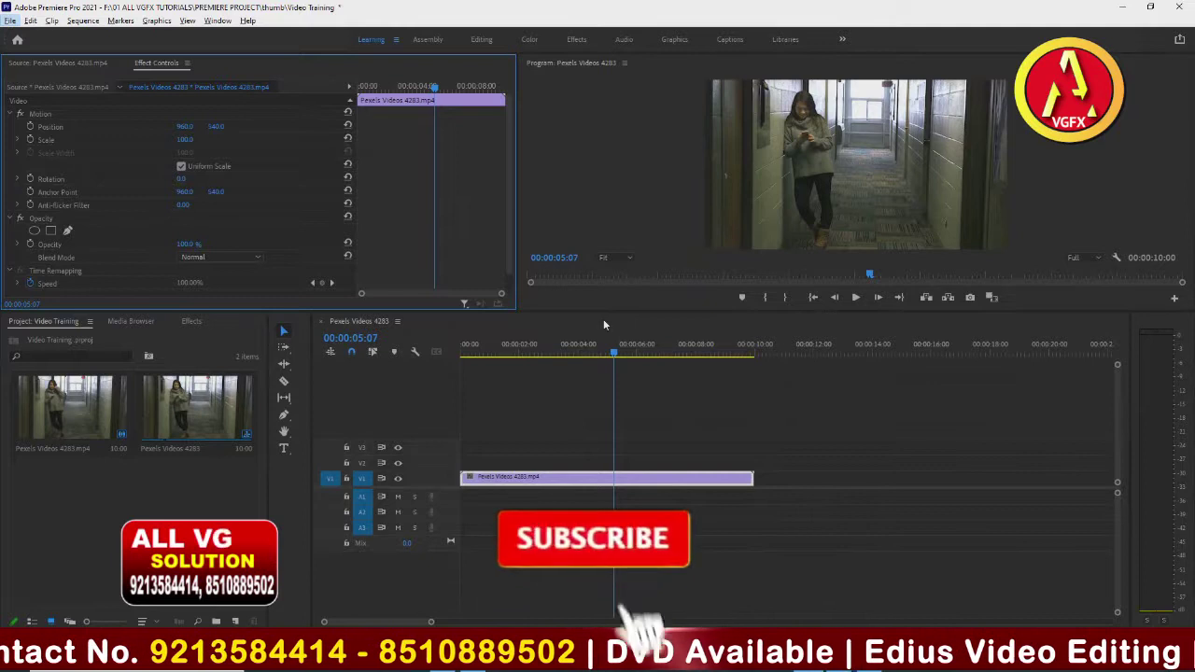
Step: Enlarge the Program Monitor slightly and raise the timeline's video/audio track divider
click(657, 310)
mouse_move(675, 311)
mouse_down()
mouse_move(677, 341)
mouse_move(677, 310)
mouse_up()
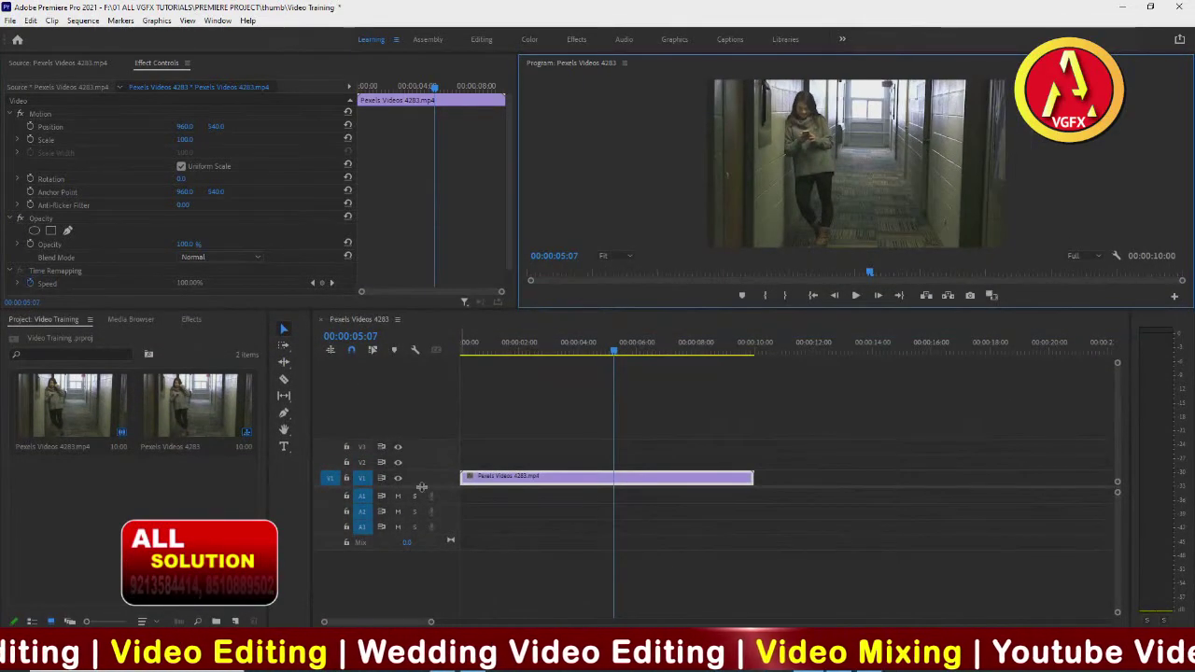
mouse_move(422, 486)
mouse_down()
mouse_move(426, 431)
mouse_move(420, 452)
mouse_up()
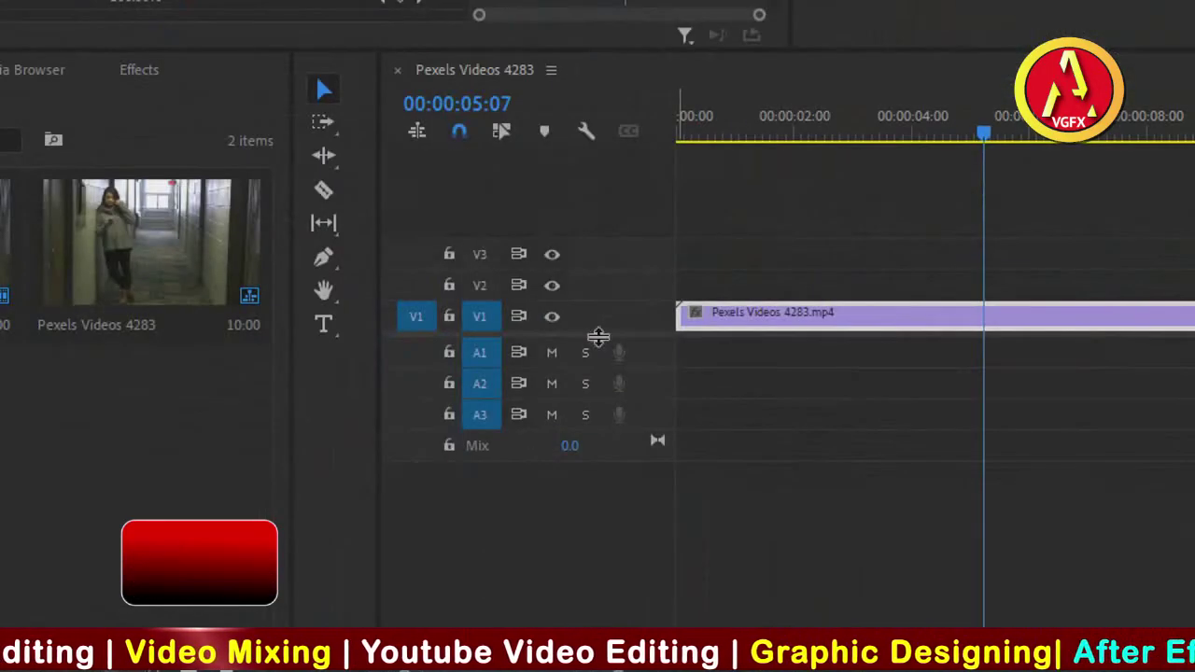
mouse_move(598, 336)
mouse_down()
mouse_move(594, 224)
mouse_move(602, 314)
mouse_up()
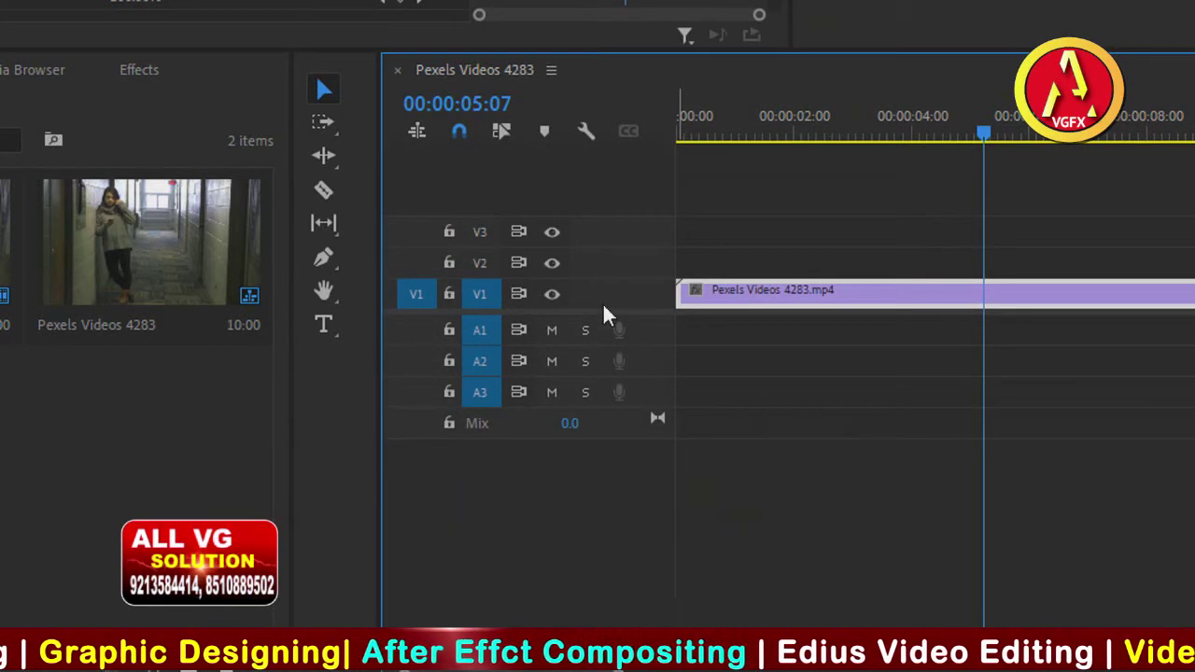
Step: Lower the video/audio track split slightly and move the playhead back to 00:00:03:09
drag(601, 313, 601, 348)
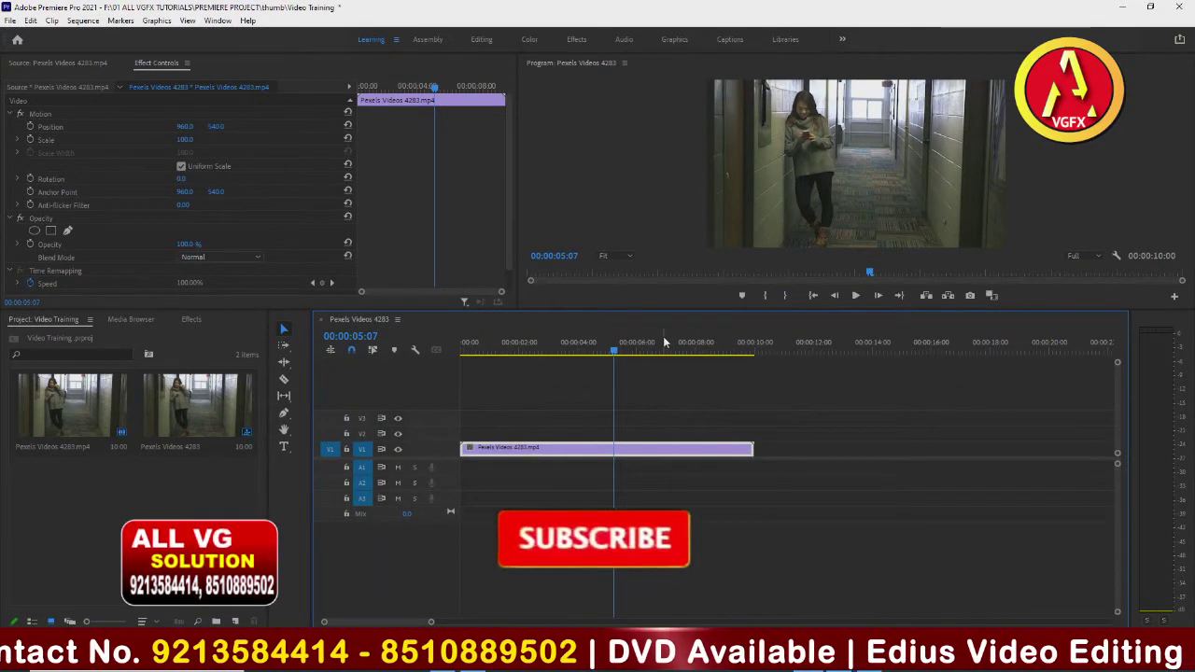
drag(617, 353, 556, 355)
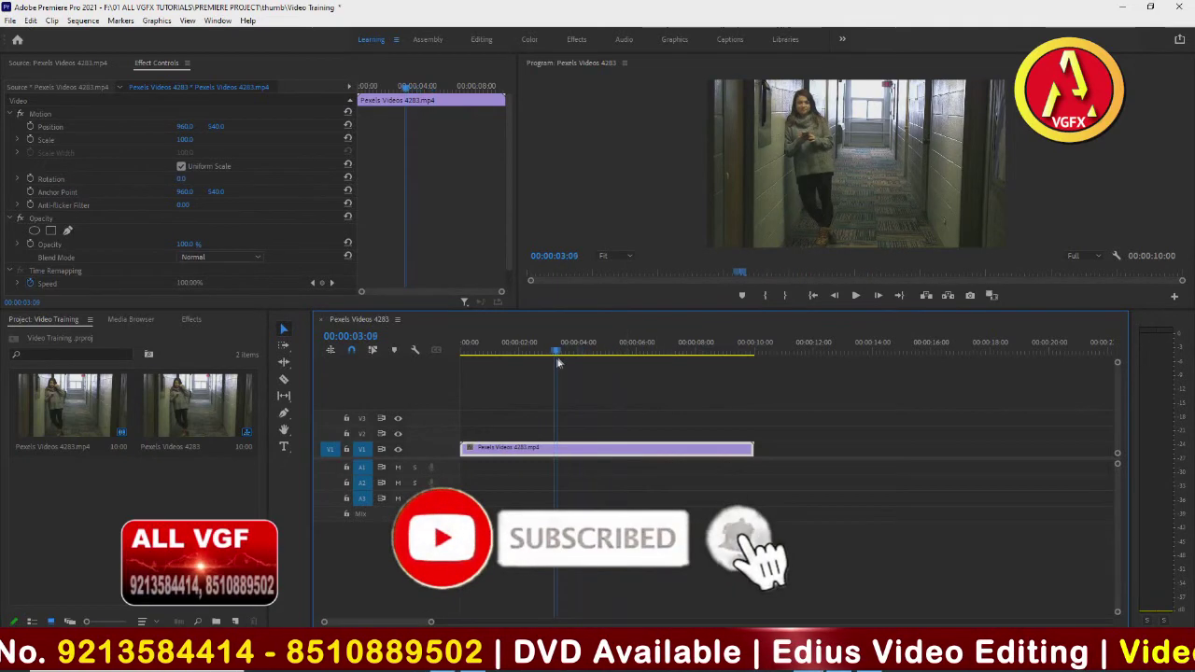